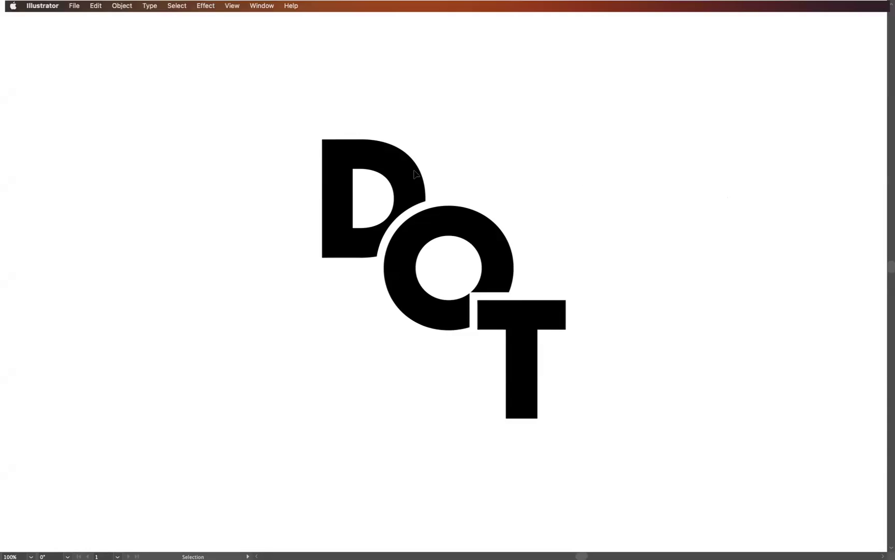
Step: Delete the example artwork and type a new DOT text object in LEMON MILK Bold
key(f)
drag(303, 182, 649, 473)
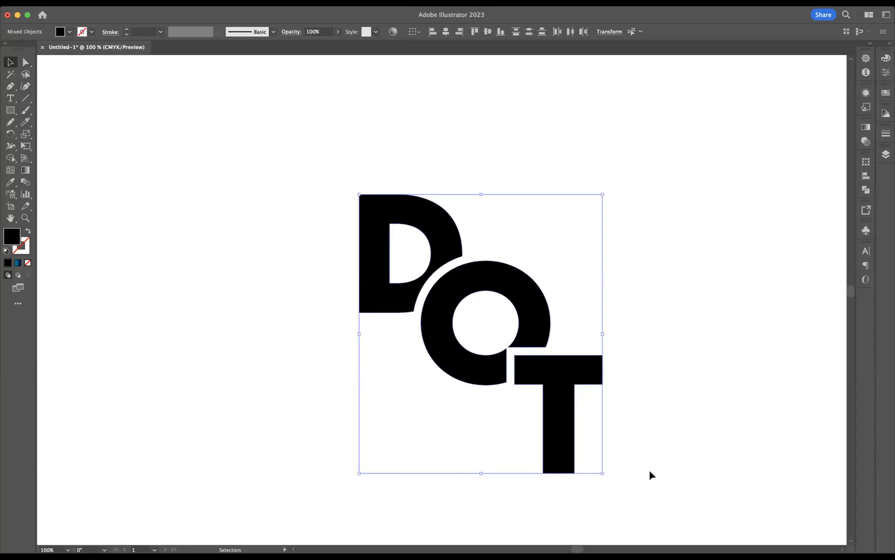
key(Delete)
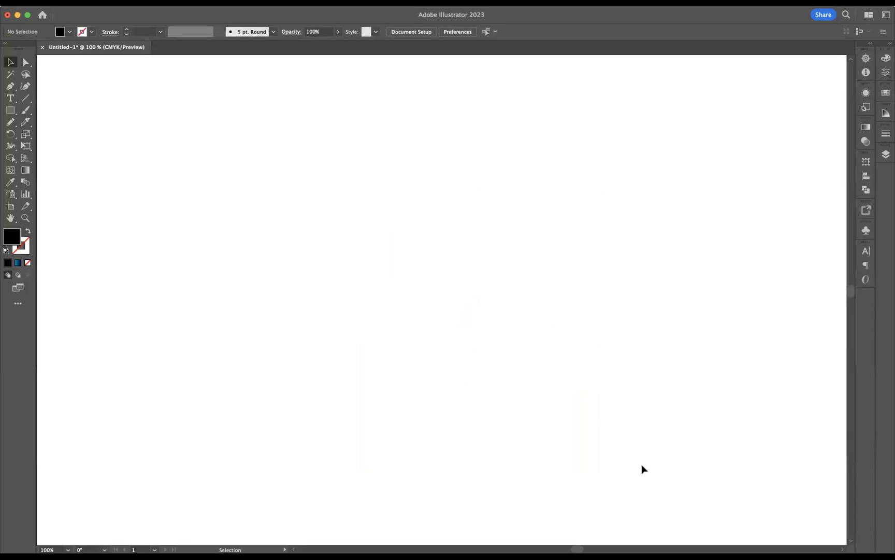
click(11, 98)
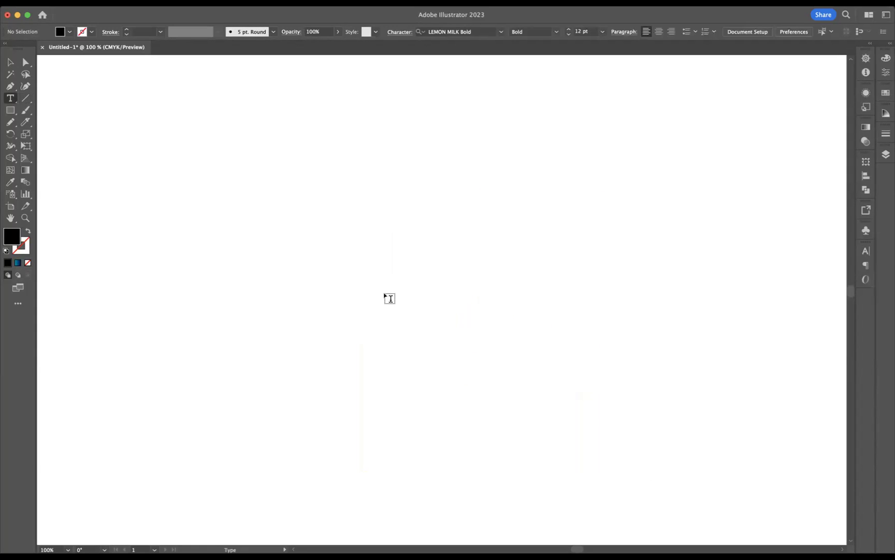
click(358, 242)
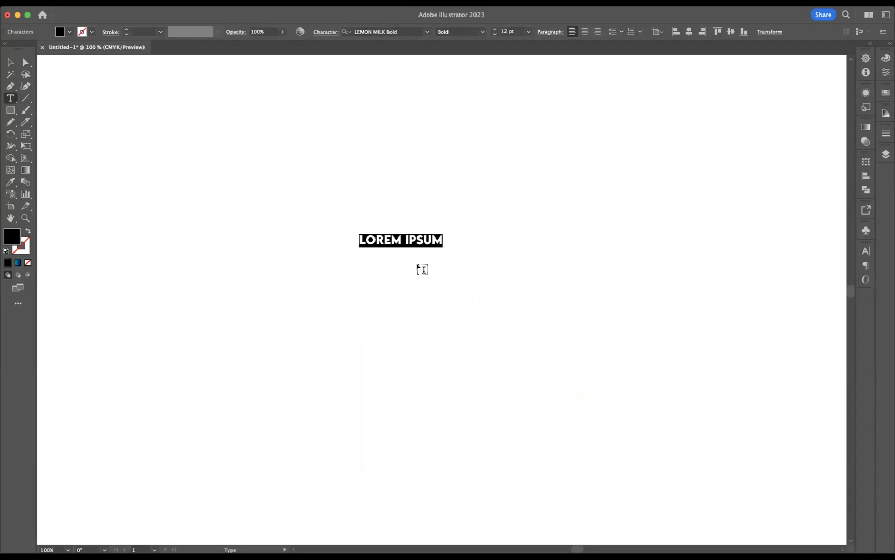
key(BackSpace)
text(DOT)
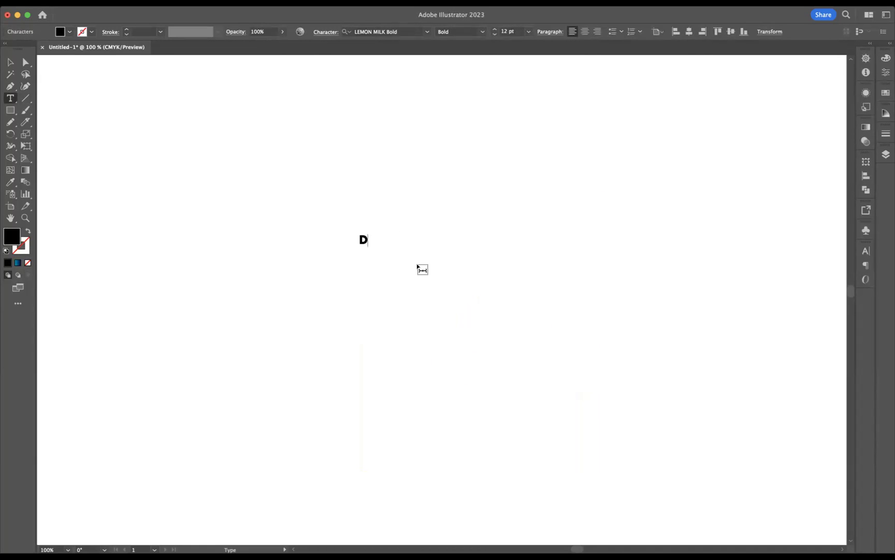
Step: Scale DOT up to about 167 pt and move it toward the canvas centre
click(10, 62)
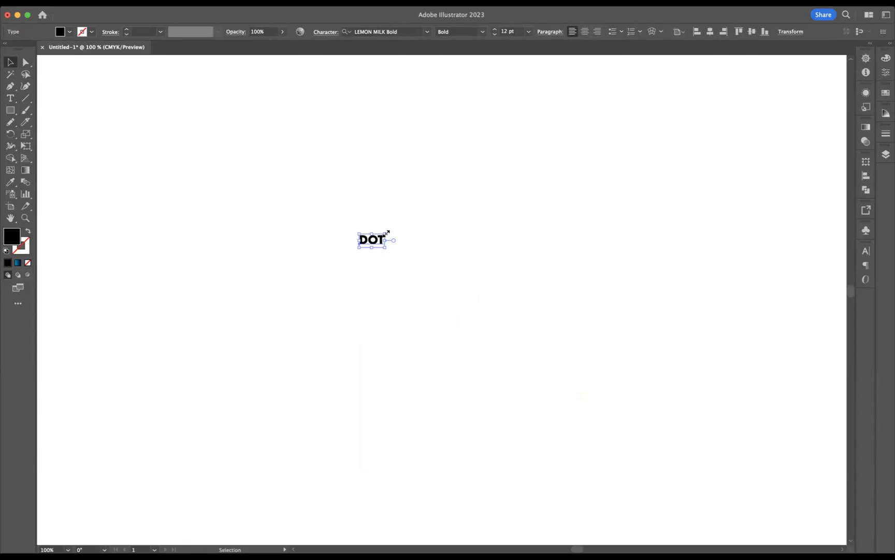
drag(387, 233, 595, 152)
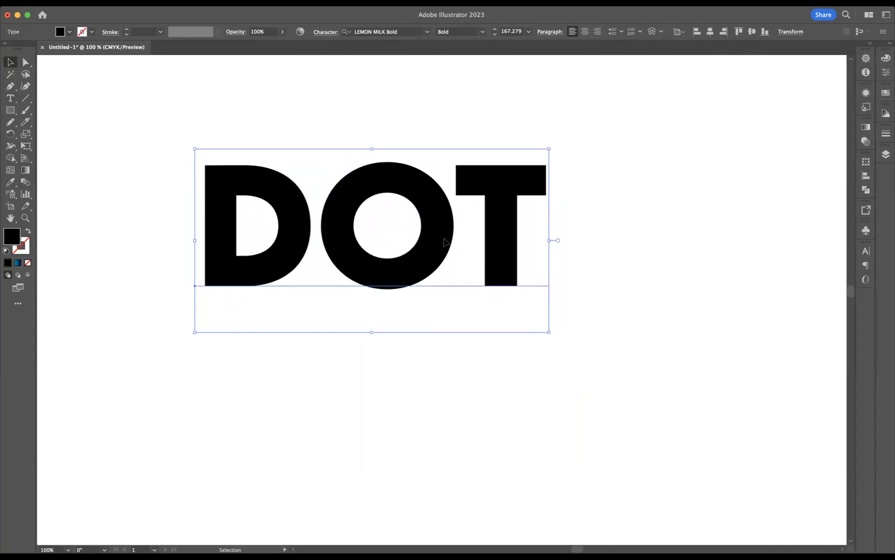
drag(485, 267, 535, 305)
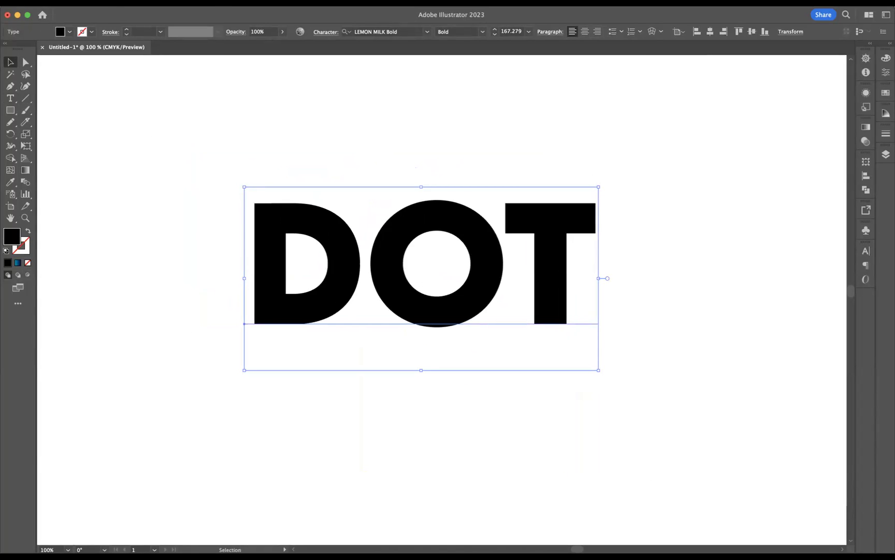
Step: Expand the DOT text into outlines and ungroup it into separate letter shapes
click(114, 2)
click(133, 139)
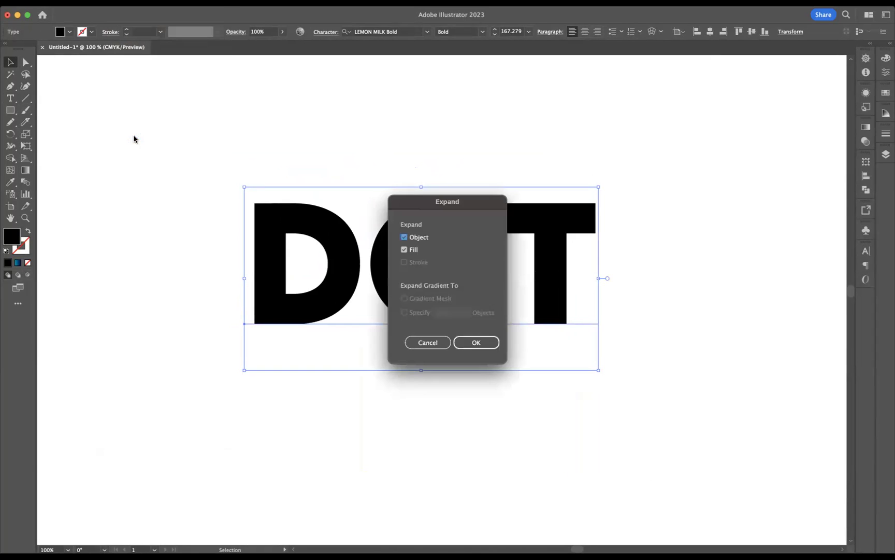
click(466, 343)
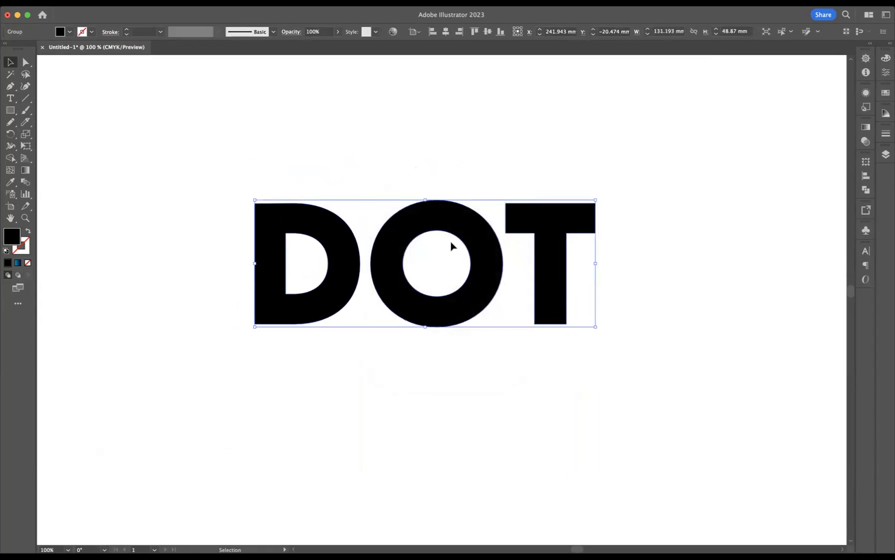
right_click(402, 237)
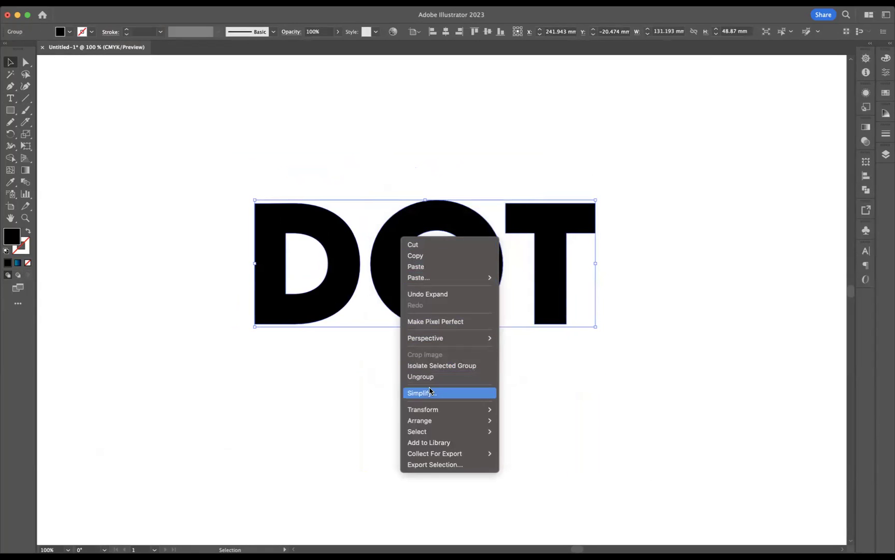
click(422, 376)
click(485, 123)
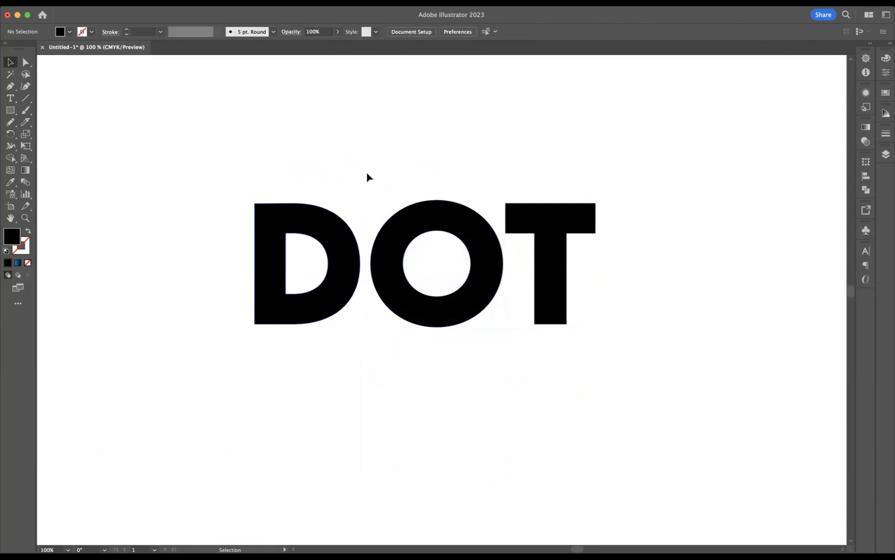
Step: Raise the D up-right and drop the T down-left against the O, then select the O
drag(333, 254, 382, 185)
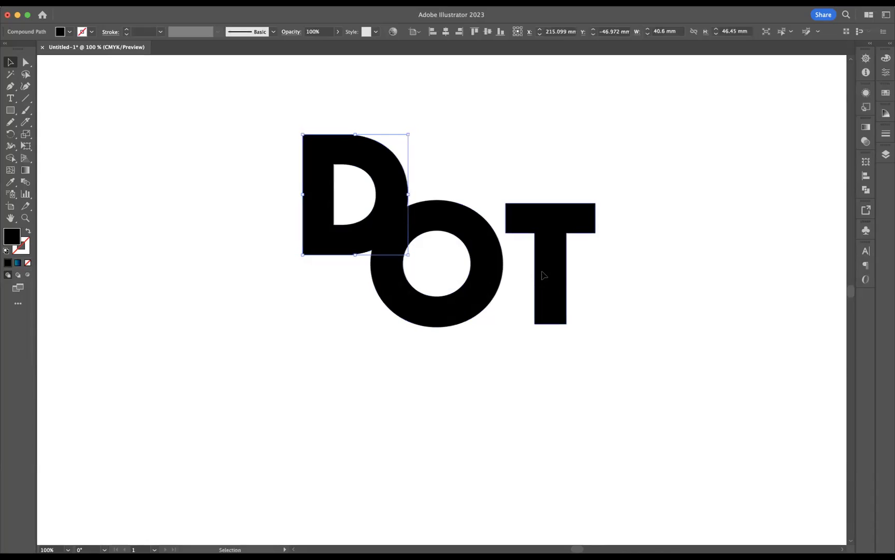
drag(530, 321, 518, 318)
click(196, 139)
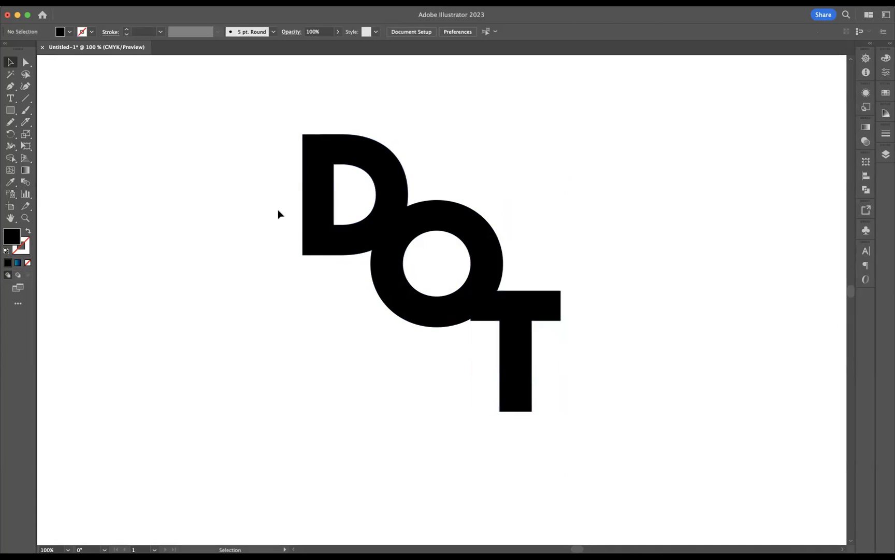
click(491, 254)
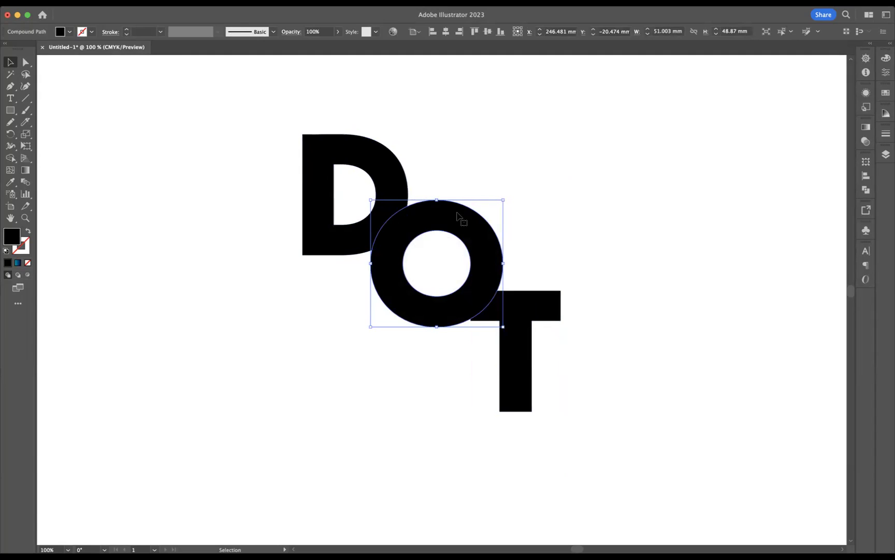
Step: Apply a 2 mm Offset Path to the O, replacing the default 1.5 mm offset
click(122, 1)
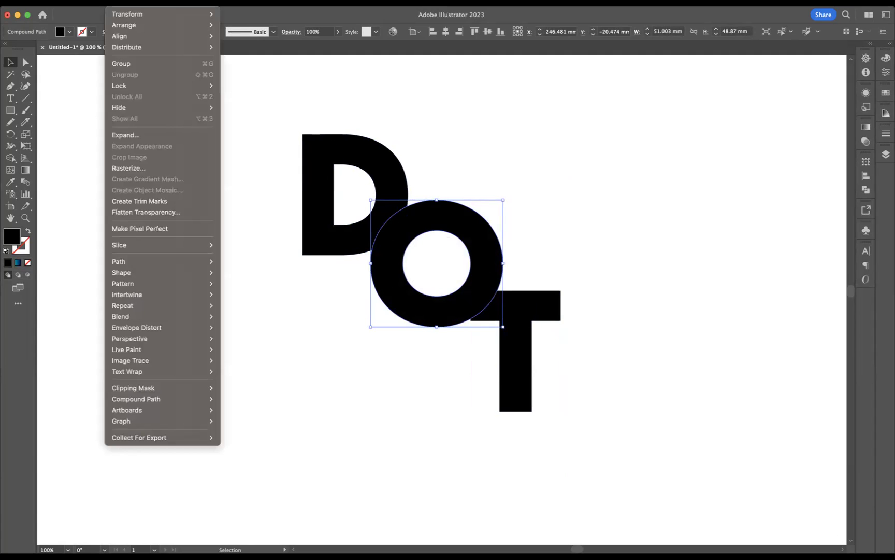
mouse_move(121, 261)
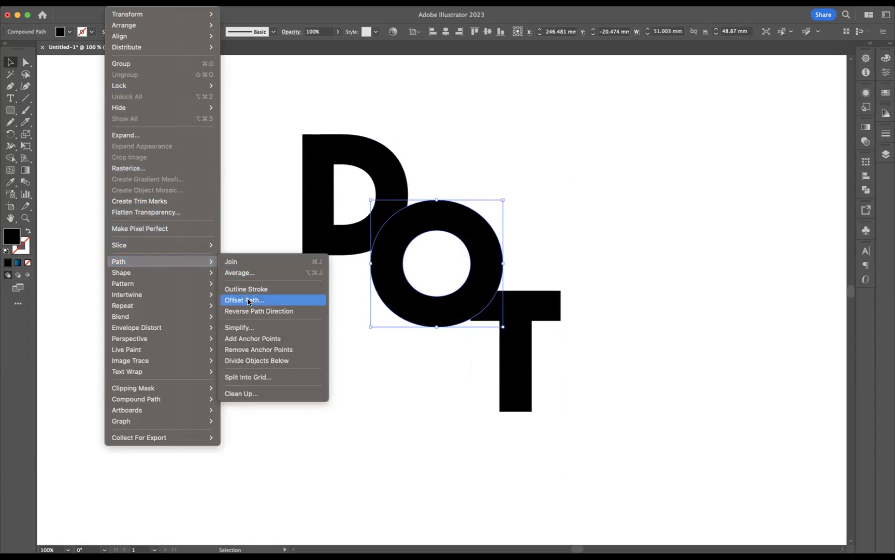
click(248, 301)
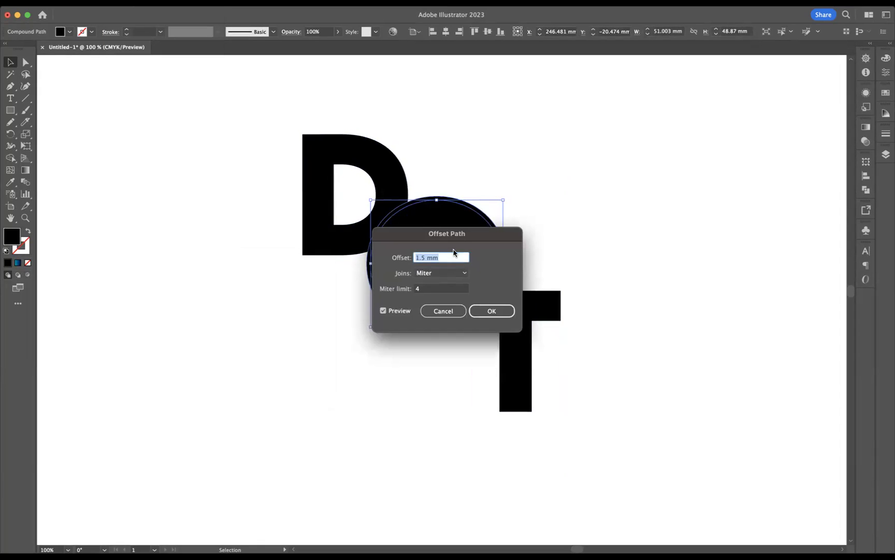
drag(461, 234, 670, 185)
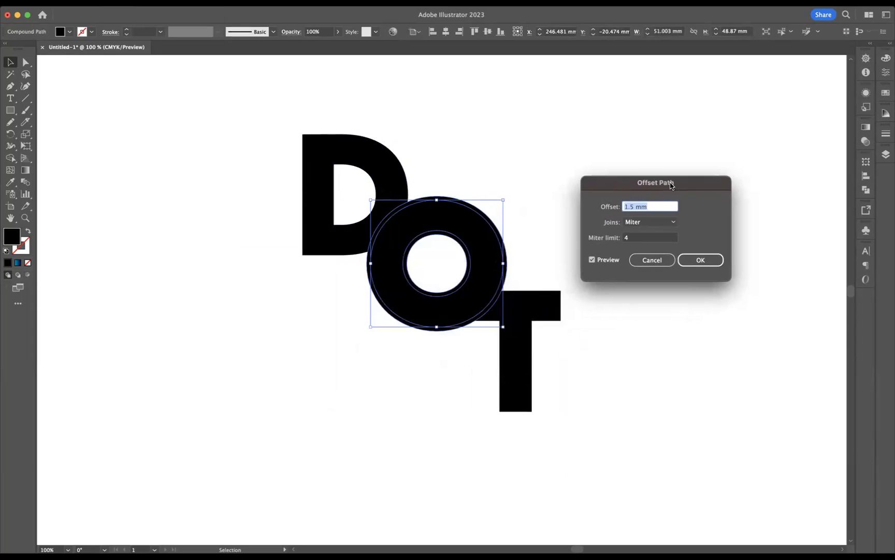
click(634, 207)
key(BackSpace)
key(BackSpace)
key(BackSpace)
key(BackSpace)
text(22)
click(700, 261)
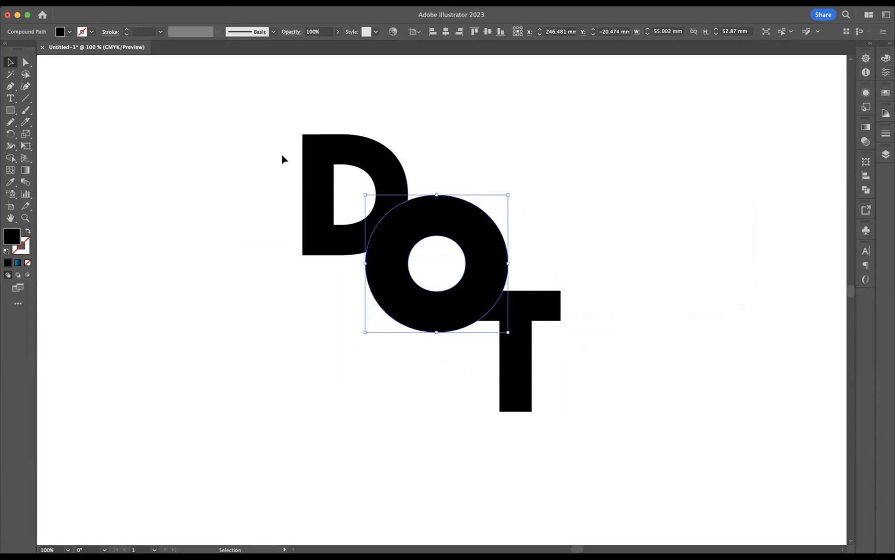
Step: Use Shape Builder on the D and O to merge the O into a hollow ring, cutting a gap into the D
drag(279, 149, 429, 242)
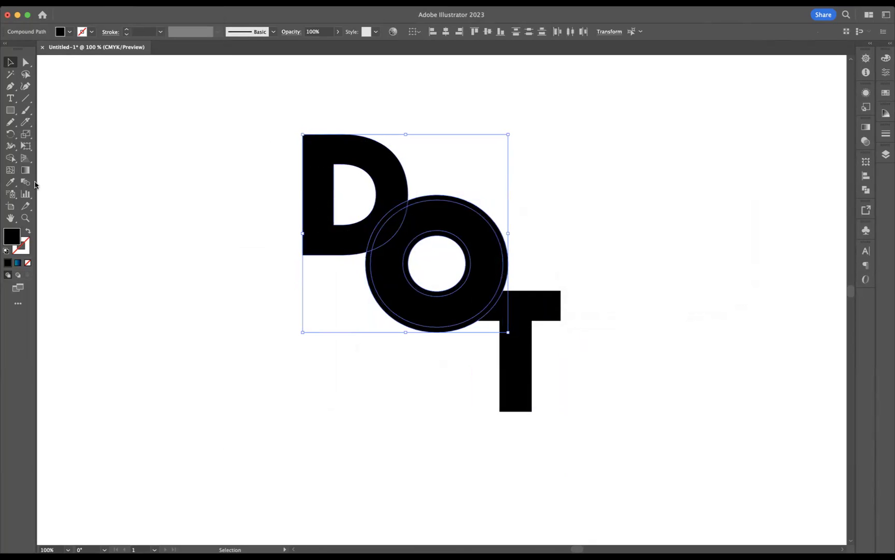
click(10, 158)
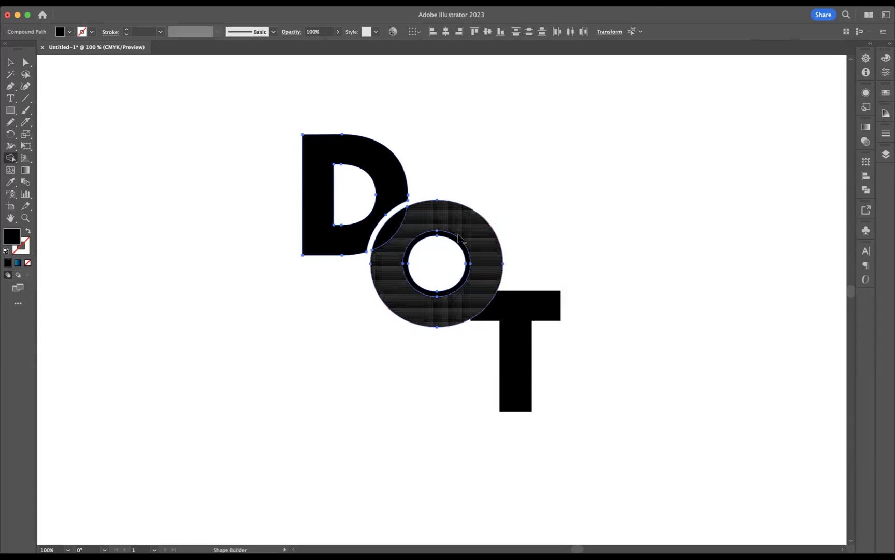
click(455, 241)
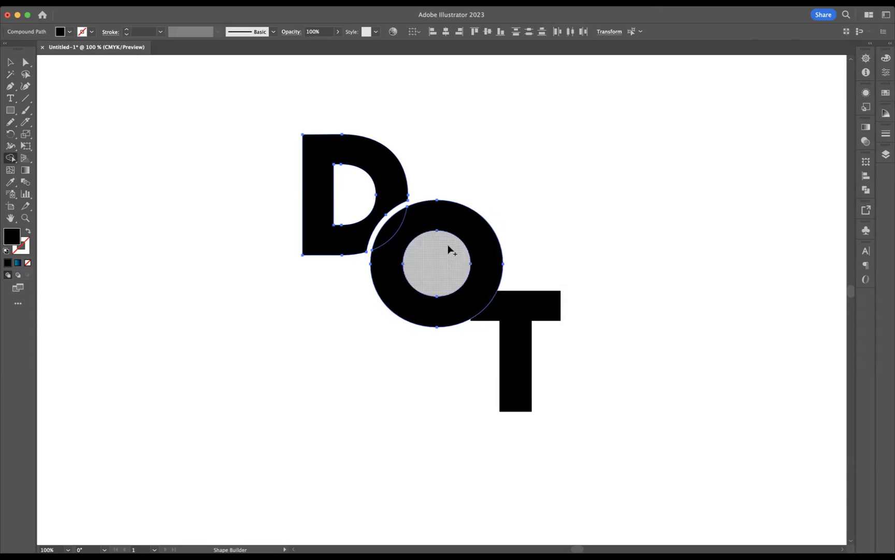
alt+click(434, 234)
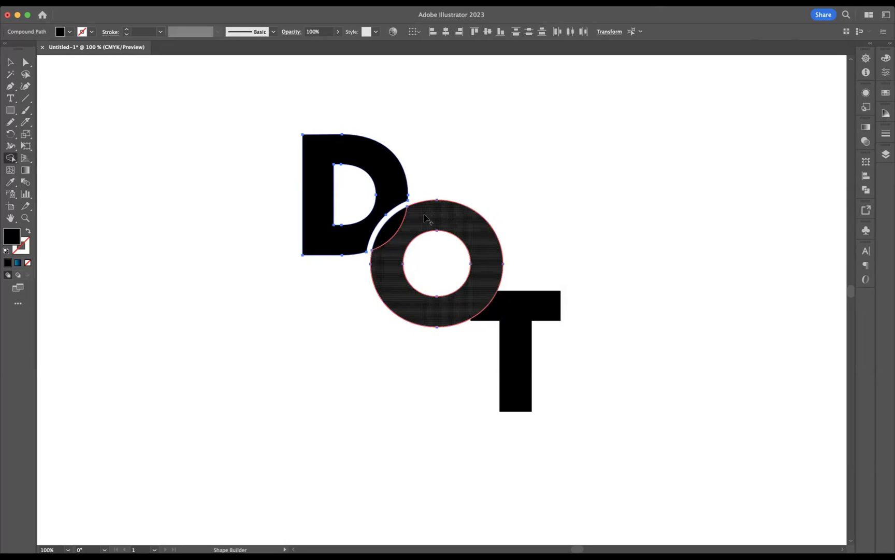
click(395, 228)
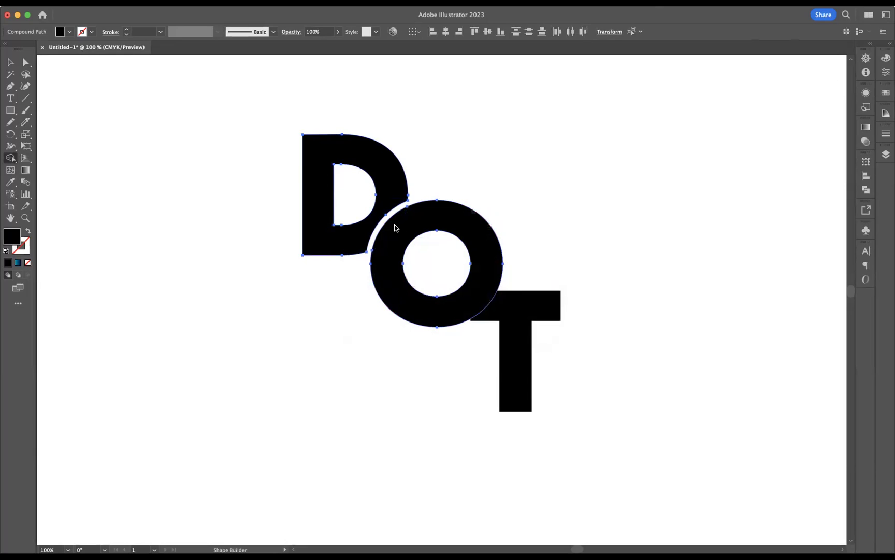
click(10, 62)
click(479, 434)
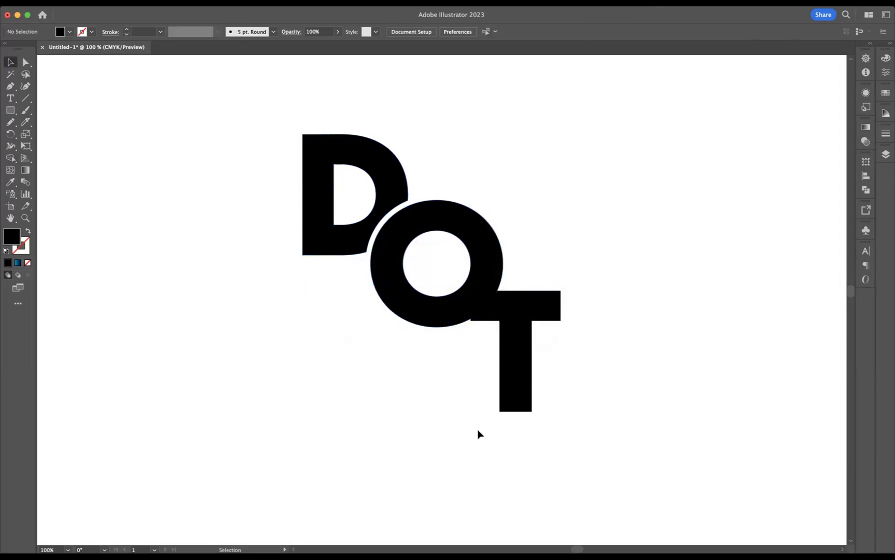
Step: Apply a 2 mm Offset Path to the T, enlarging it to about 38.6 × 50.5 mm
click(525, 382)
click(118, 3)
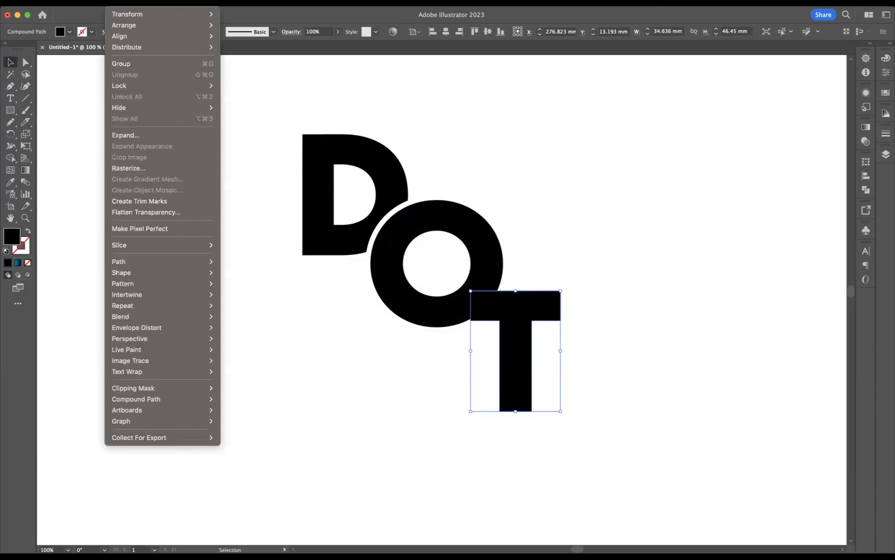
mouse_move(148, 264)
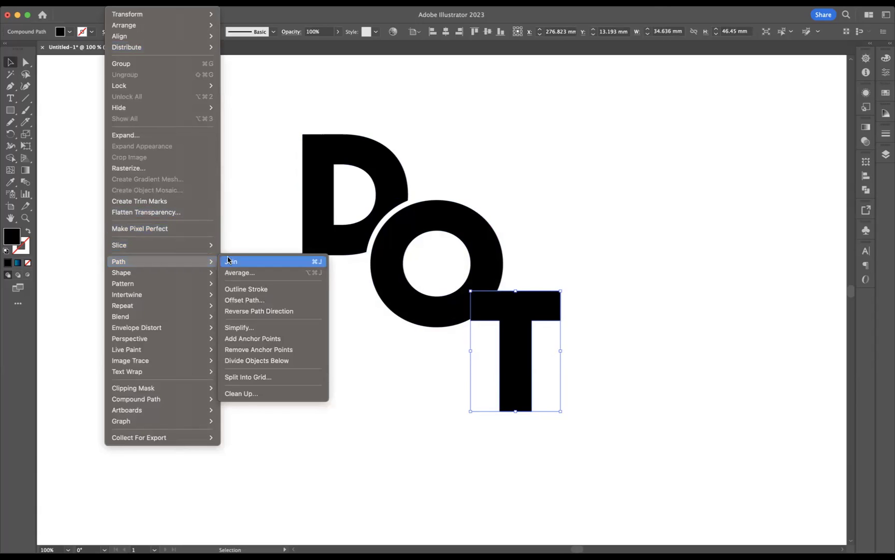
click(246, 299)
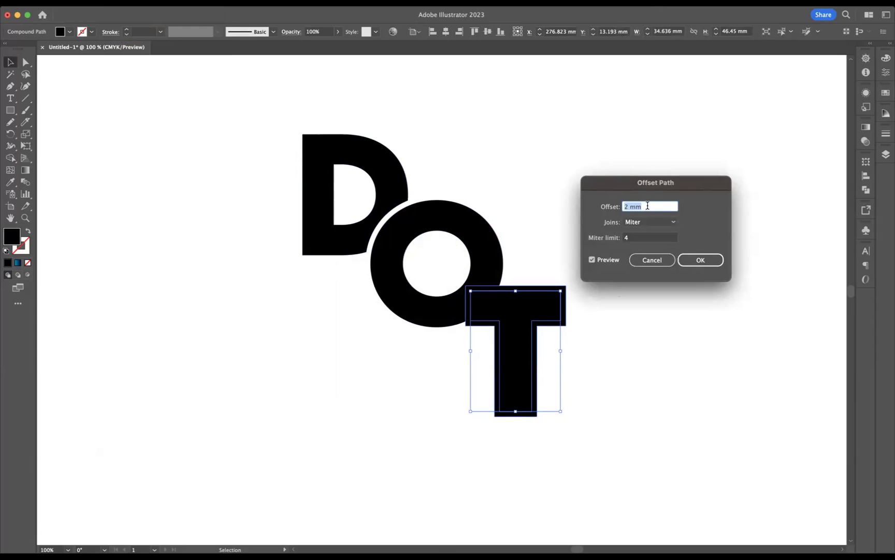
click(708, 261)
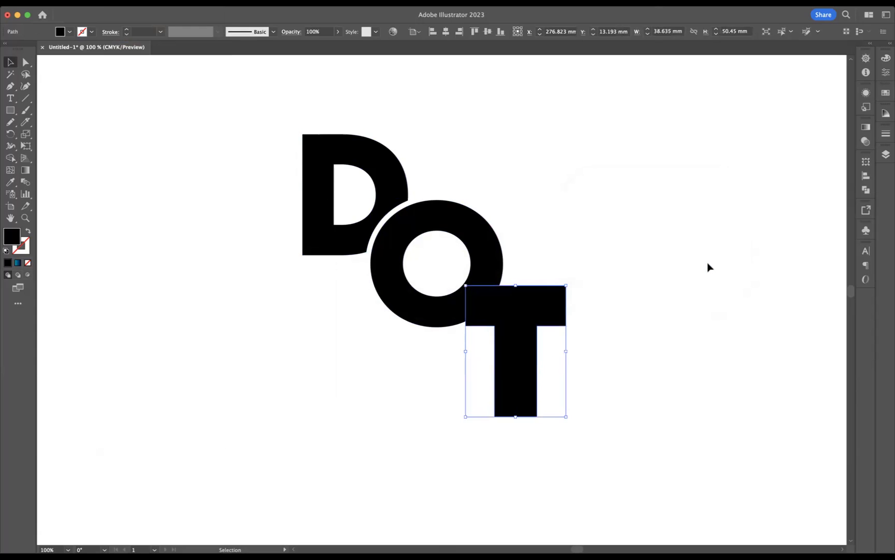
Step: With Shape Builder, delete the O–T overlap and the T's outer offset band, leaving a gap
drag(592, 393, 457, 259)
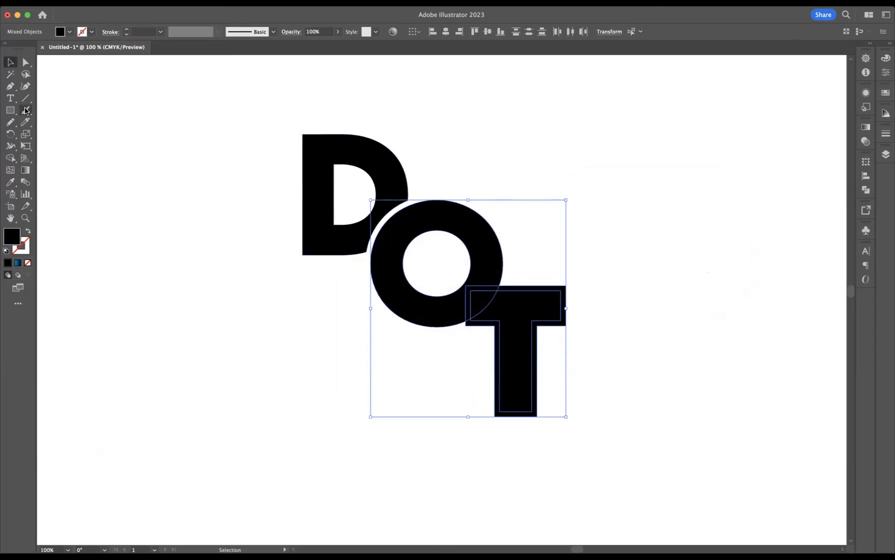
click(11, 158)
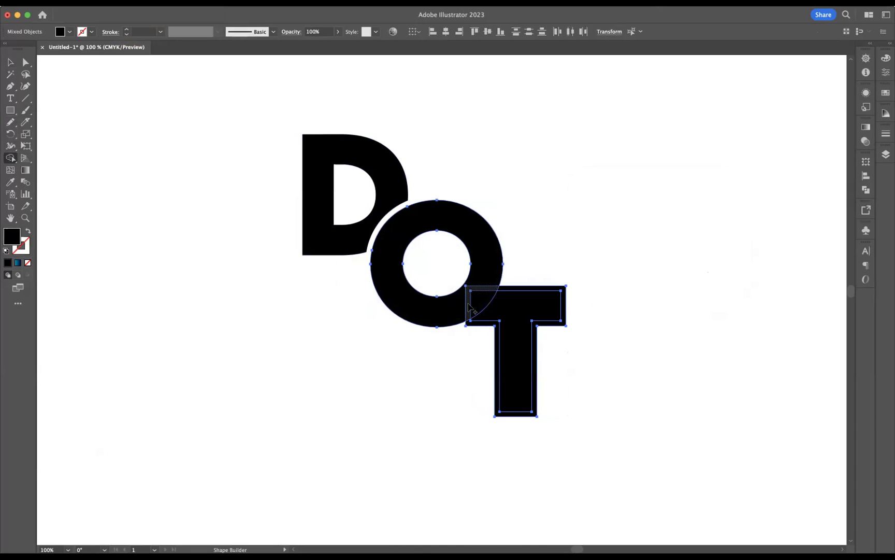
alt+click(469, 307)
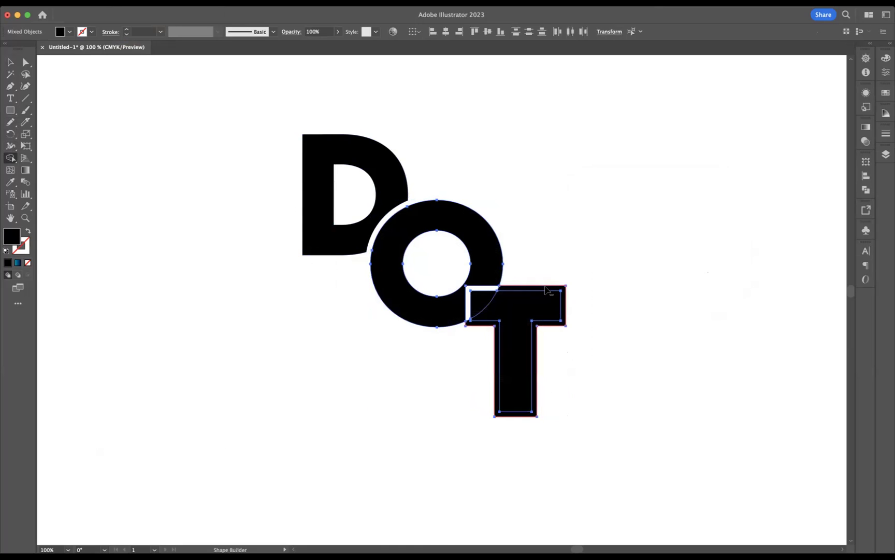
alt+click(548, 290)
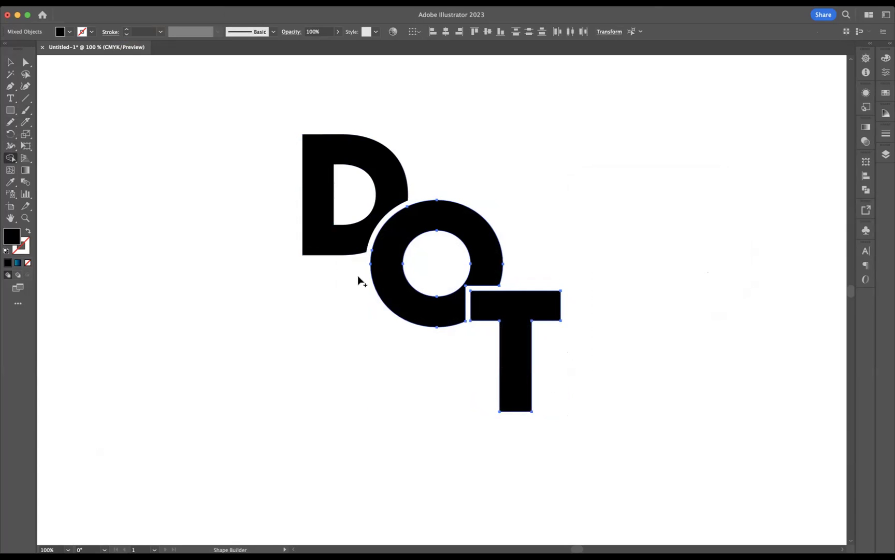
click(13, 64)
click(228, 204)
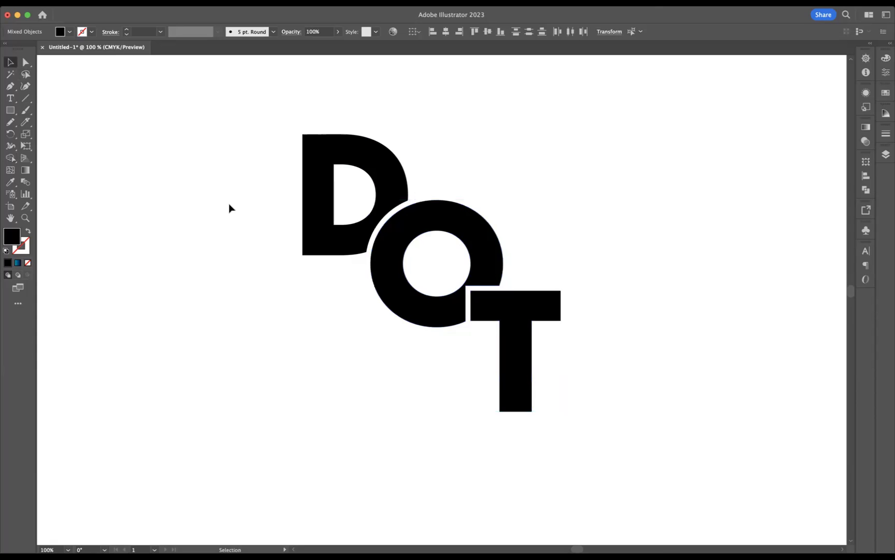
Step: Switch to Full Screen Mode with Menu Bar to view the finished DOT lettering
key(f)
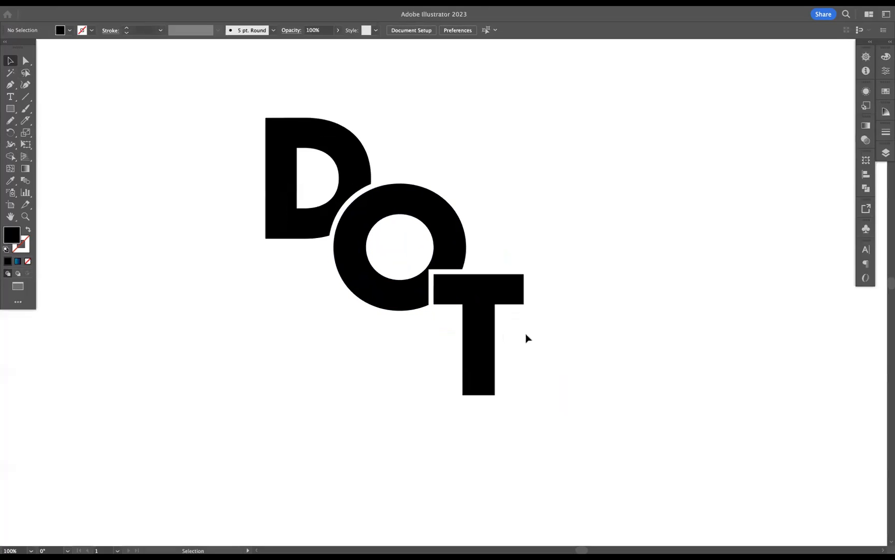